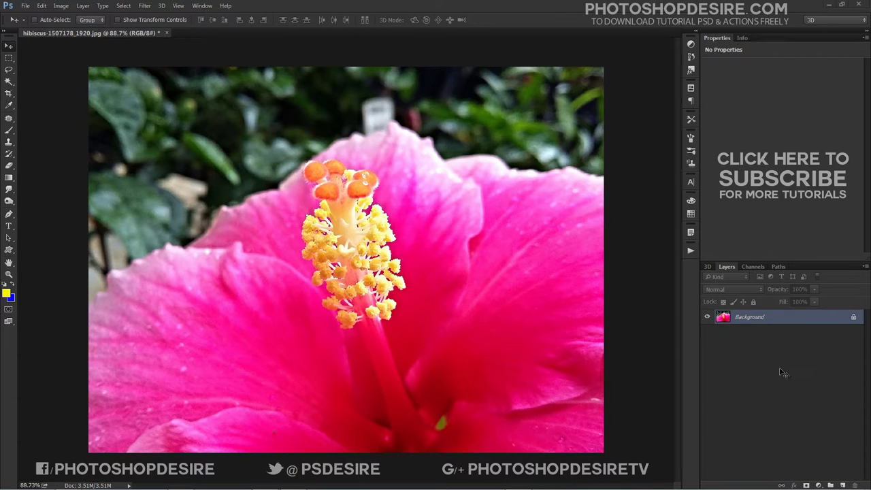
- Duplicate the Background layer and convert the Background copy into a smart object
right_click(756, 319)
click(787, 338)
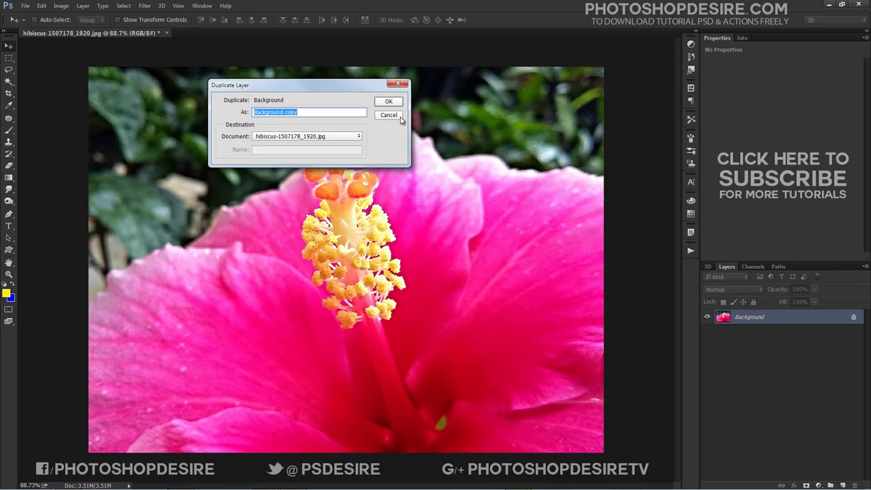
click(399, 101)
right_click(754, 319)
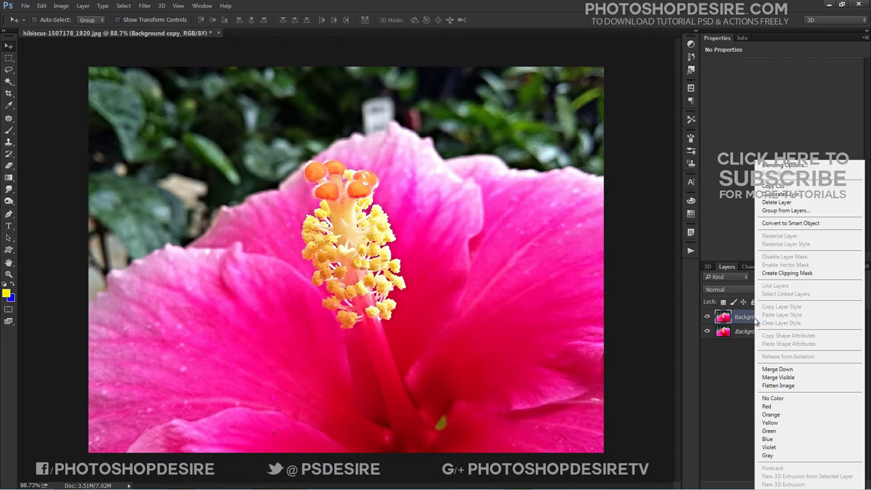
click(847, 225)
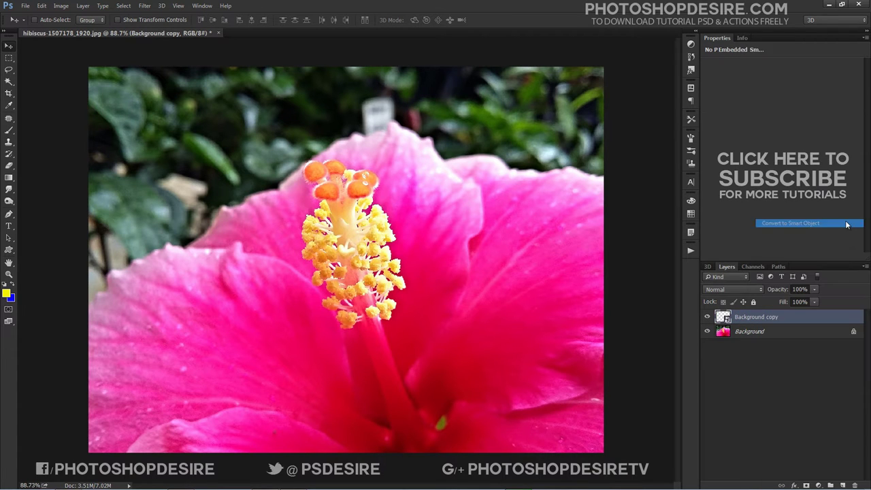
- Apply Blur Gallery's Iris Blur to the Background copy smart object
click(147, 6)
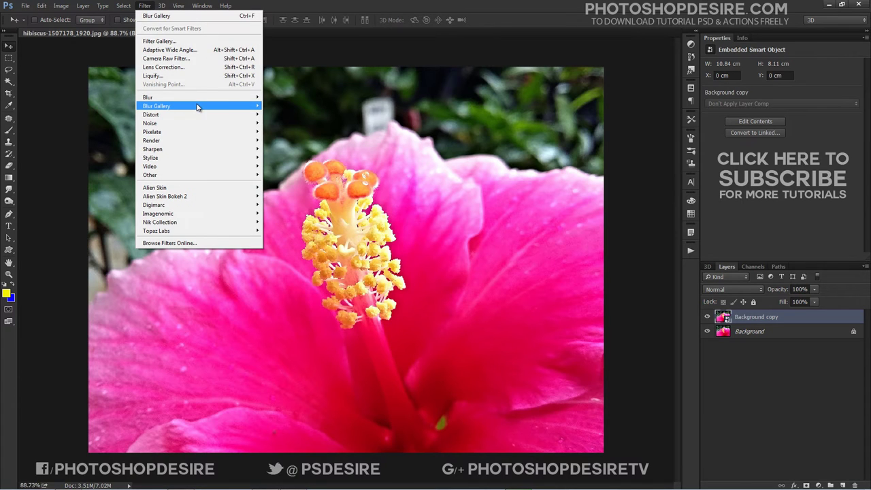
mouse_move(196, 106)
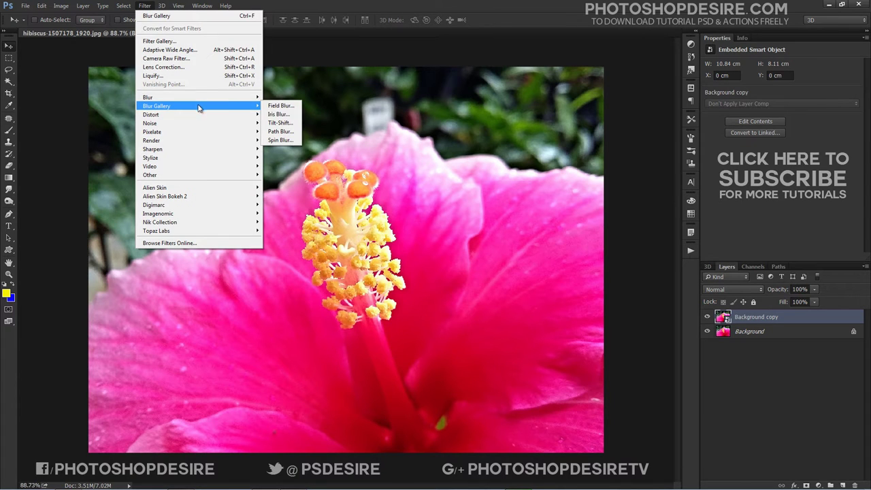
click(294, 116)
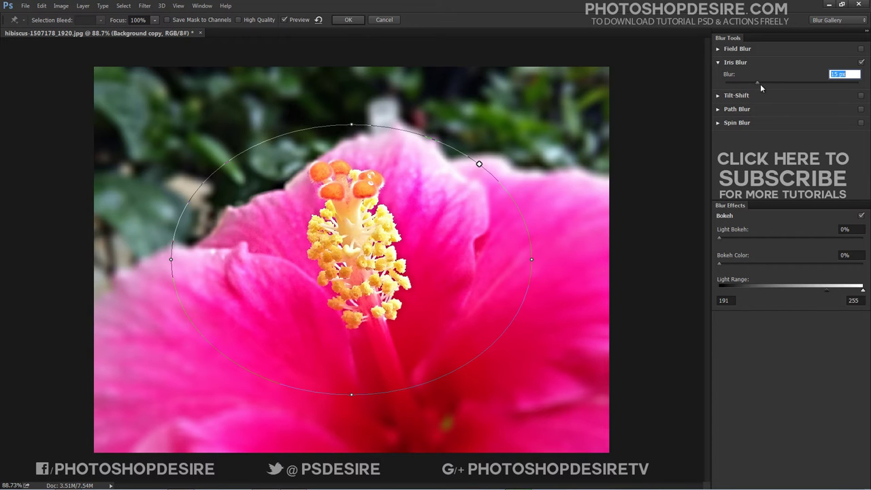
- Raise the Iris Blur to 29 px and pull the inner feather handles toward the centre pin
drag(760, 84, 778, 84)
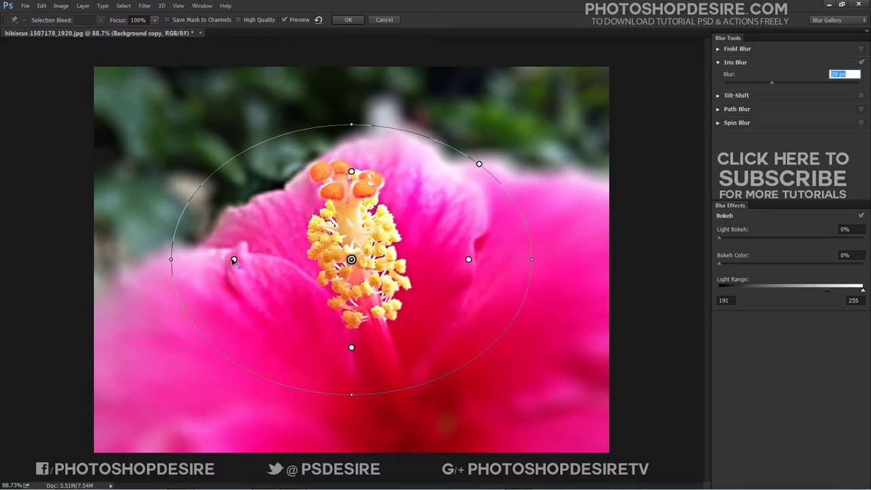
mouse_move(234, 261)
mouse_down()
mouse_move(296, 259)
mouse_move(228, 275)
mouse_up()
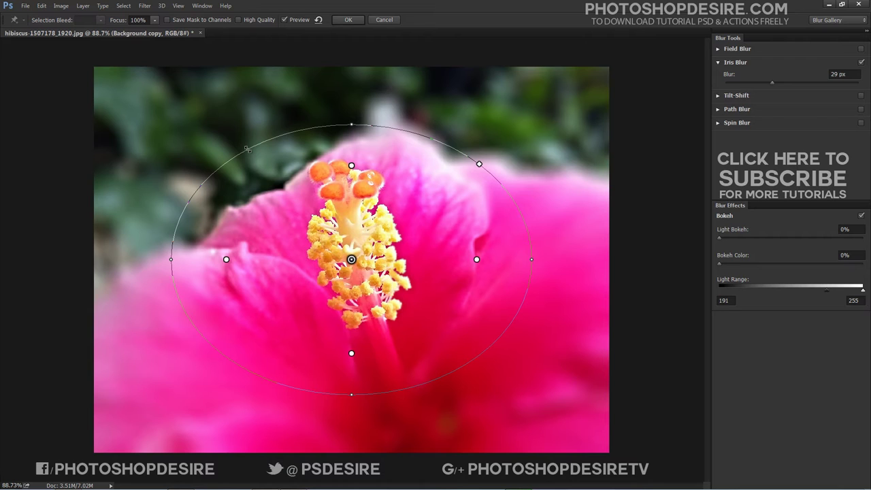
- Narrow the blur ellipse and tilt it along the stamen, testing then restoring its roundness
drag(249, 149, 282, 163)
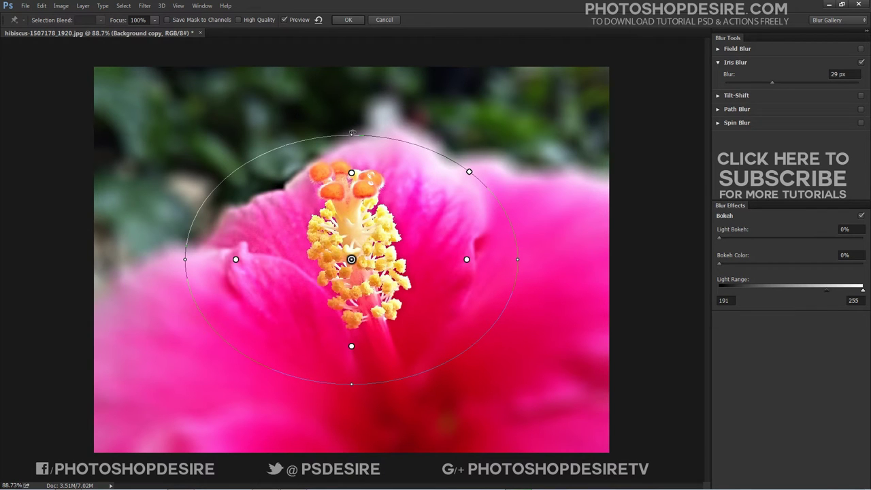
drag(373, 142, 441, 233)
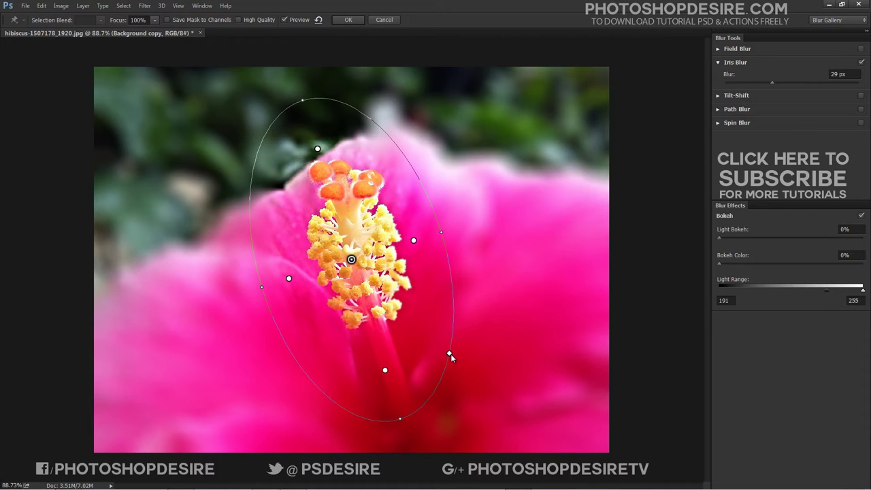
drag(450, 353, 521, 360)
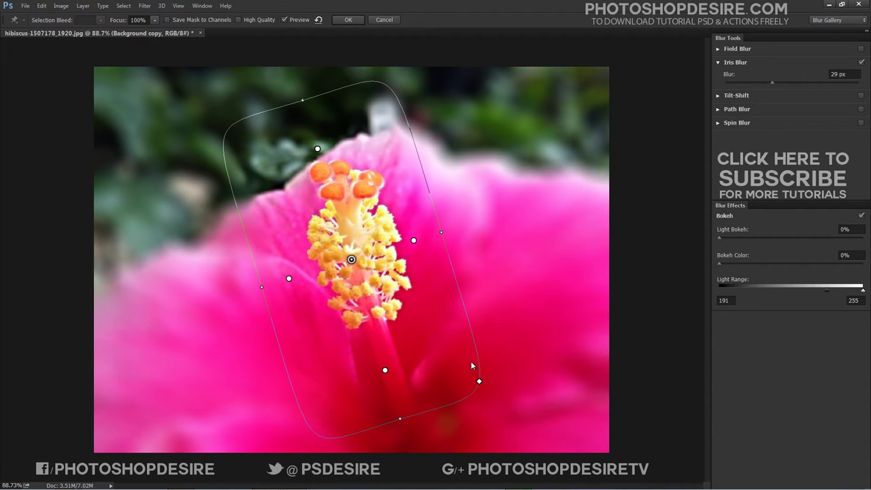
drag(479, 381, 413, 354)
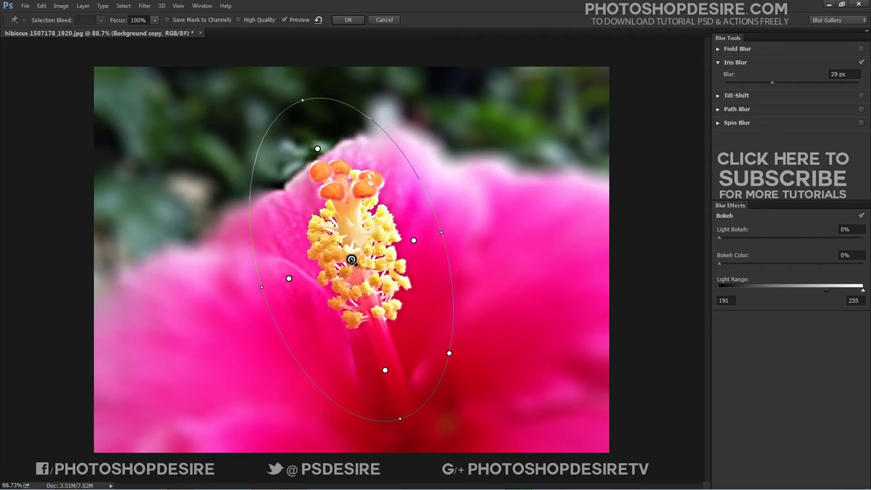
- Re-pin the blur on the stamen, stretch and tilt its ellipse, and add a second pin on the upper petal
key(Delete)
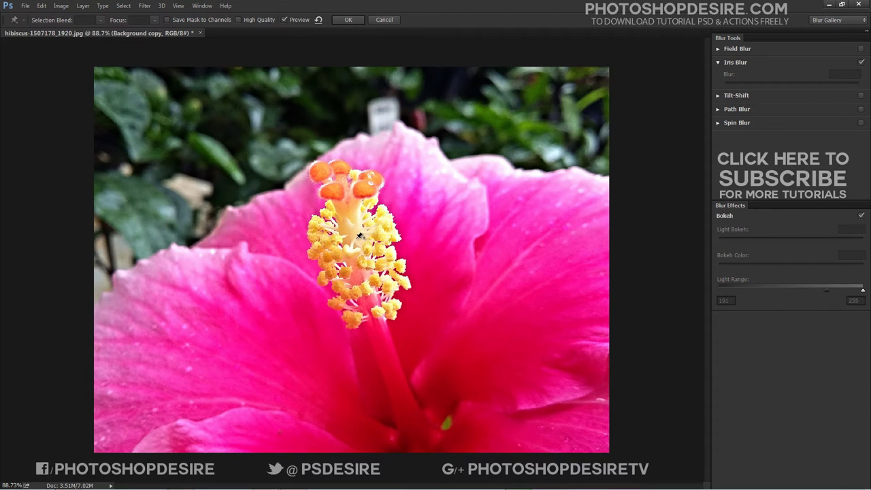
click(354, 239)
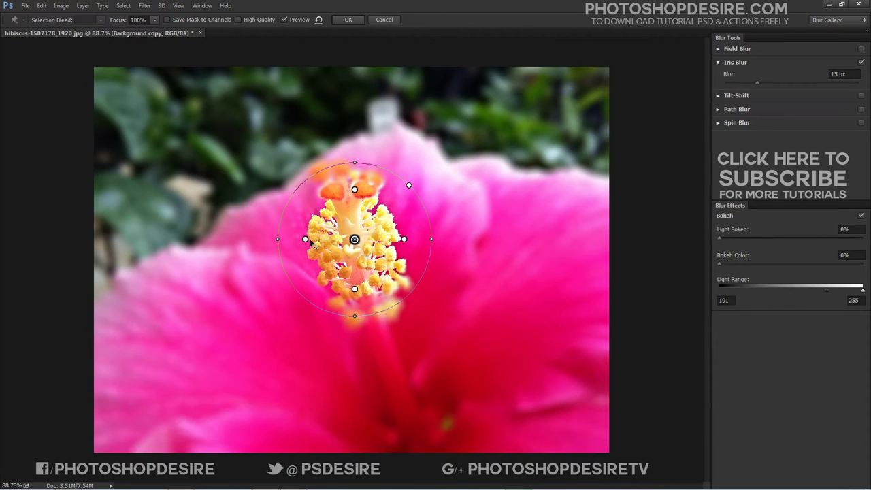
mouse_move(278, 239)
mouse_down()
mouse_move(265, 240)
mouse_move(288, 240)
mouse_up()
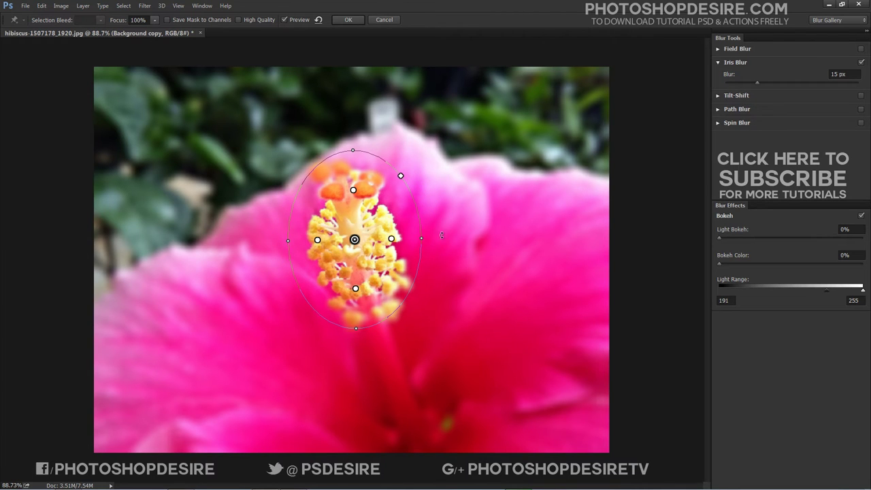
drag(423, 237, 408, 228)
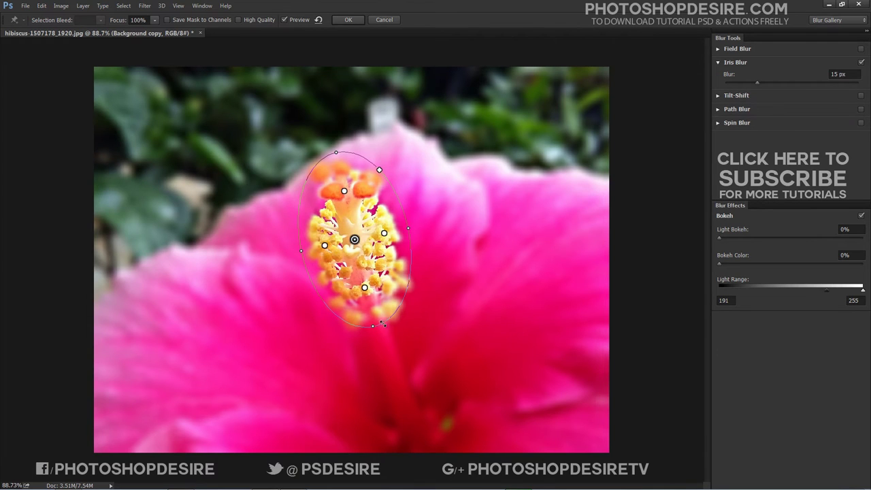
mouse_move(383, 324)
mouse_down()
mouse_move(393, 334)
mouse_move(385, 339)
mouse_up()
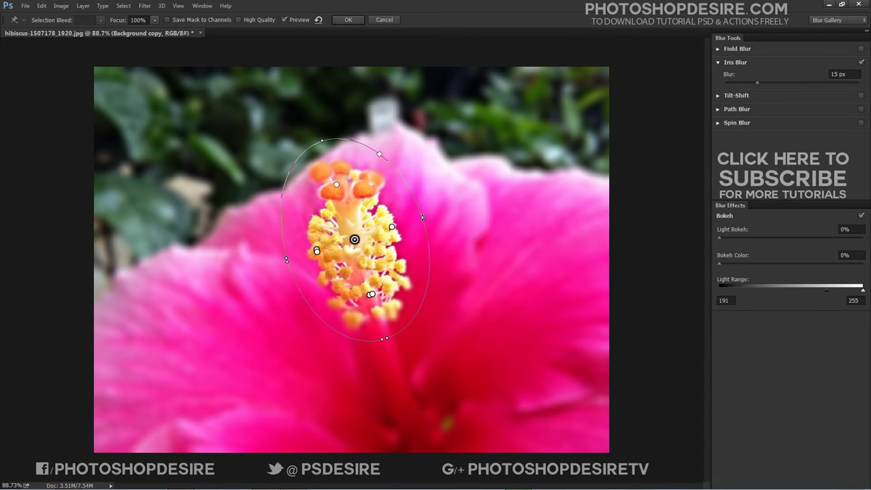
drag(354, 240, 357, 259)
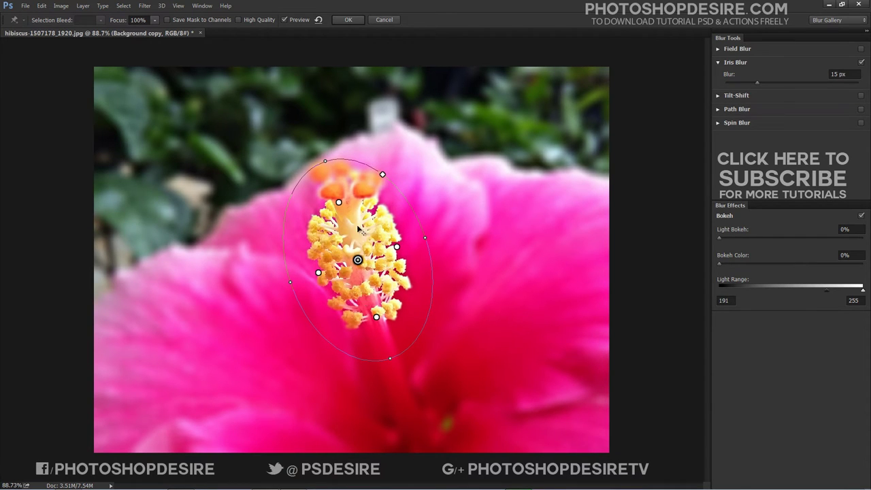
click(416, 163)
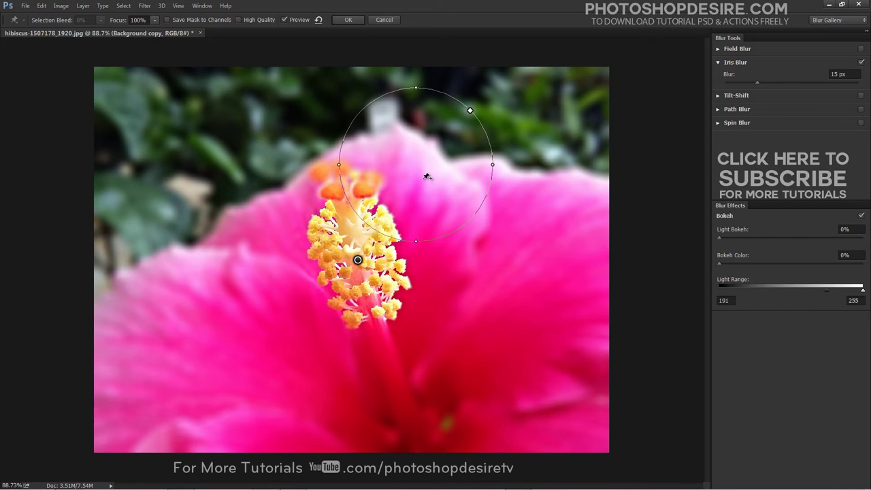
- Squash, rotate and move the second blur ellipse onto the stamen tips with tighter feathering
click(416, 164)
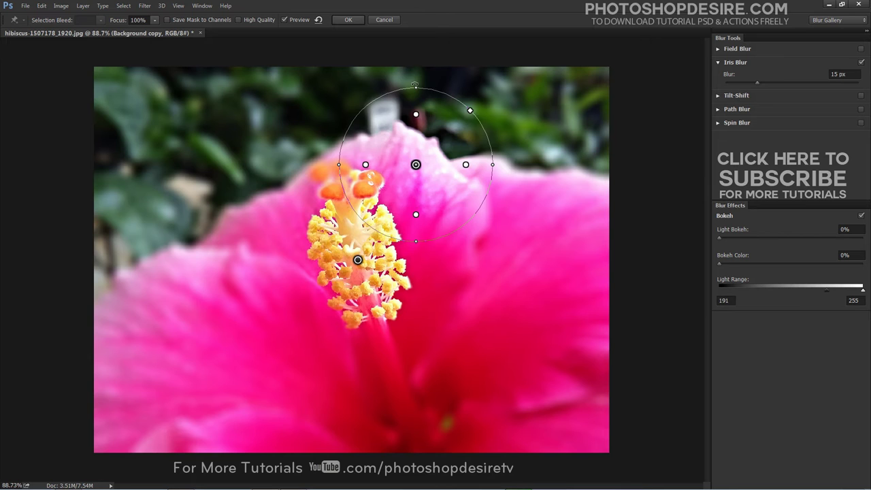
drag(416, 88, 416, 132)
drag(476, 132, 475, 152)
drag(414, 164, 349, 184)
drag(300, 170, 311, 174)
drag(386, 196, 377, 192)
drag(429, 208, 417, 228)
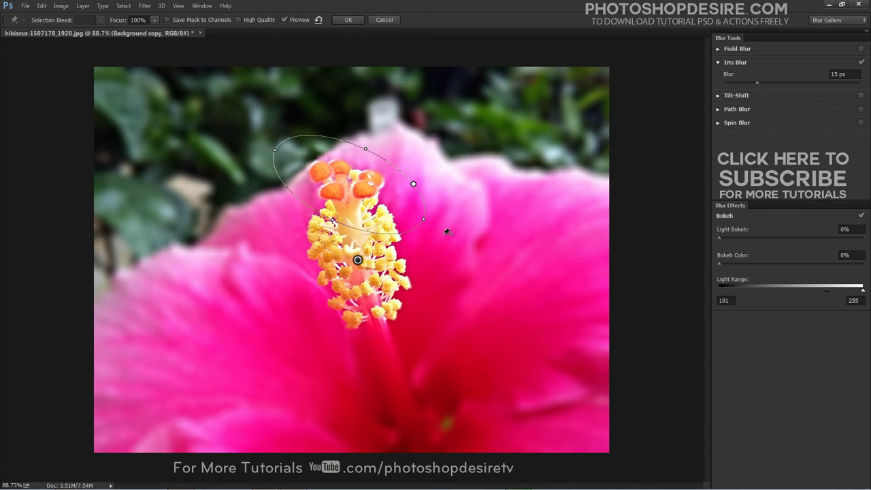
- Widen the lower blur's feather, check the preview and blur mask, and nudge the upper ellipse
click(357, 259)
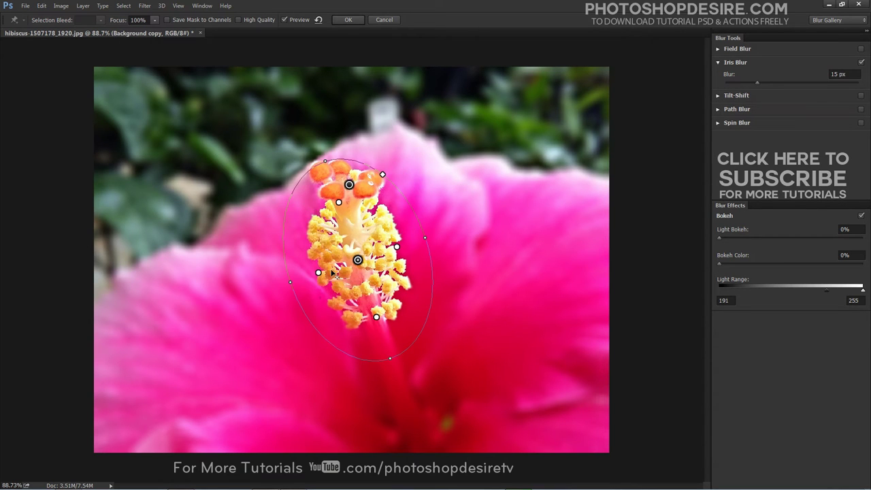
drag(318, 273, 313, 274)
click(286, 20)
click(286, 20)
key(m)
click(349, 185)
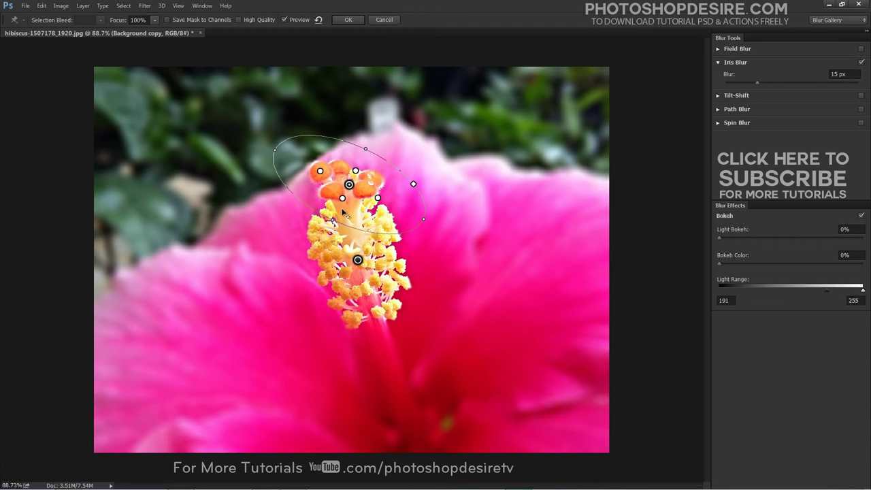
drag(350, 186, 379, 197)
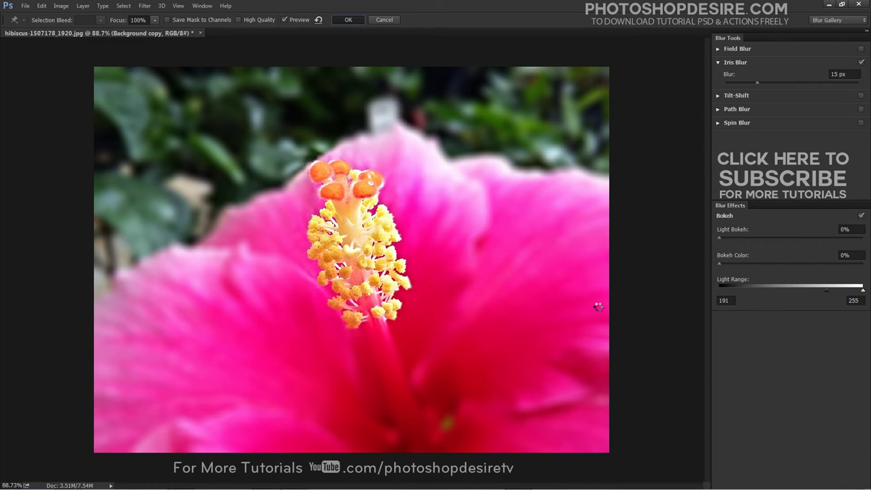
- Commit the Iris Blur as a smart filter and toggle Background copy visibility to compare
key(Return)
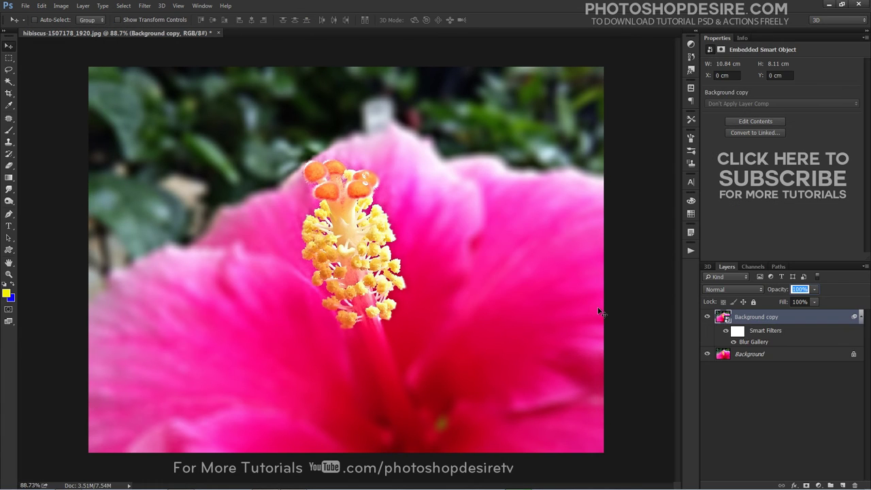
click(707, 318)
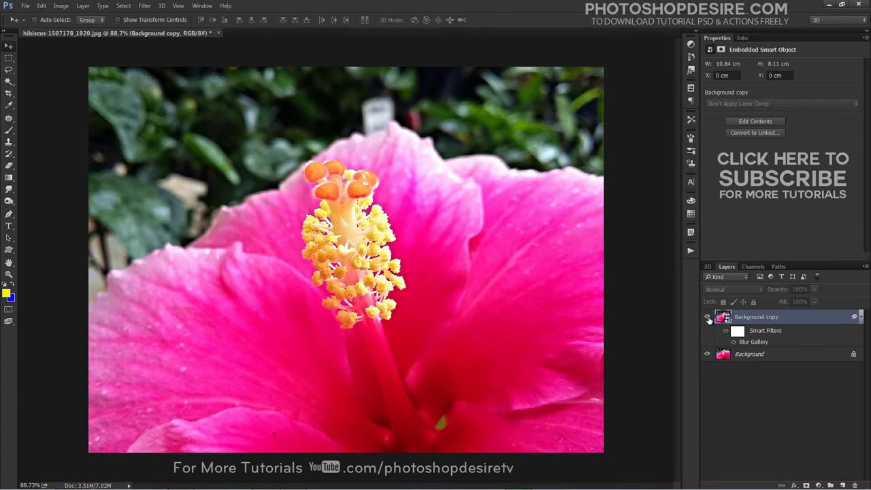
click(707, 318)
click(708, 318)
click(708, 317)
click(708, 318)
click(708, 318)
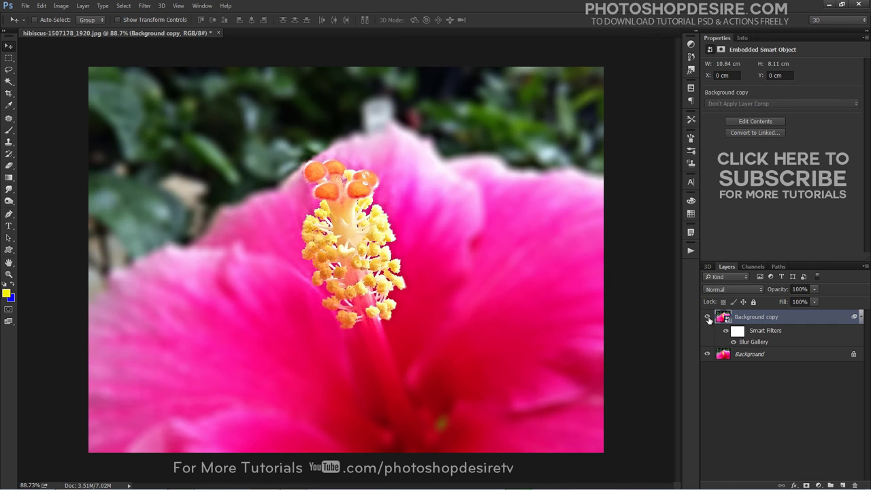
- Reopen the Blur Gallery filter and shrink, re-feather and level the upper ellipse over the stamen tips
double_click(748, 343)
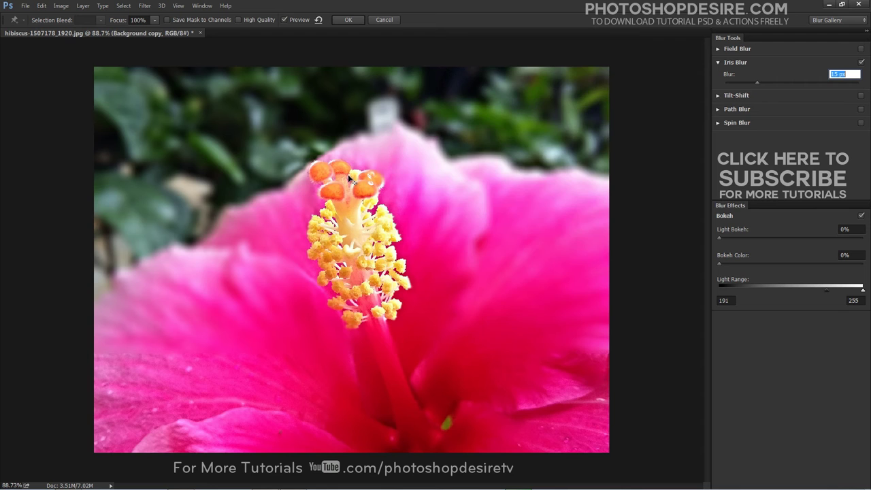
click(345, 182)
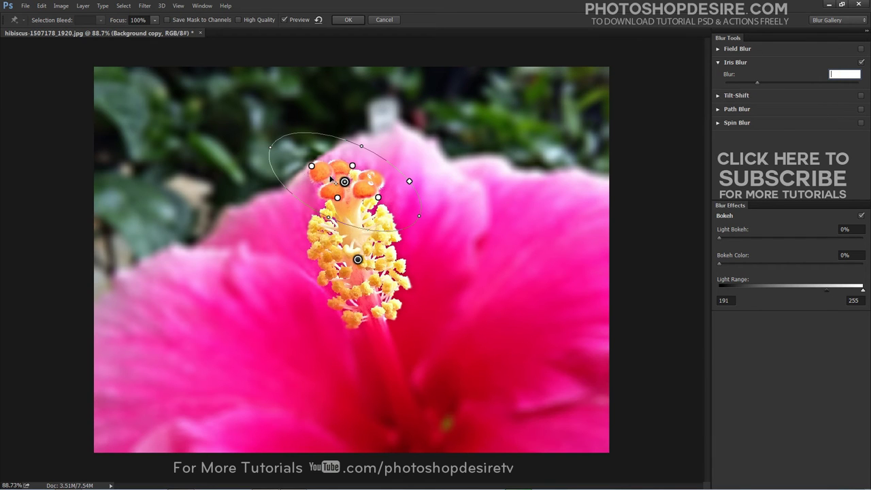
key(Return)
key(Return)
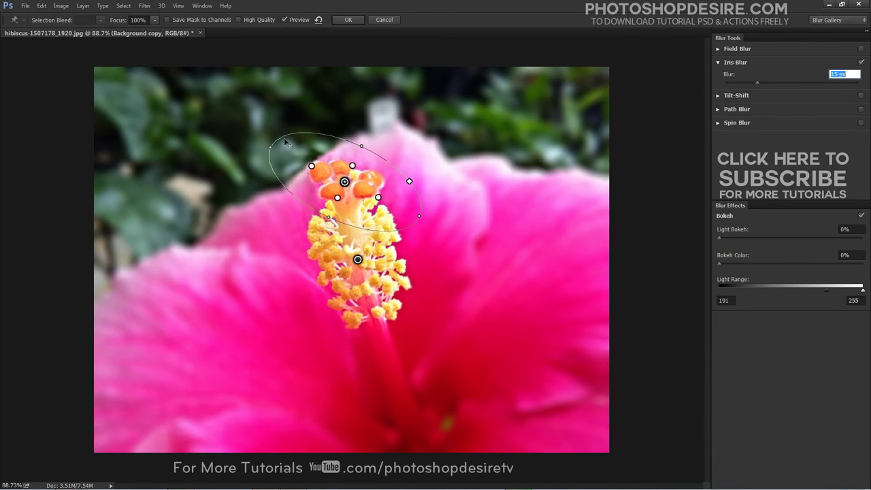
drag(285, 141, 299, 145)
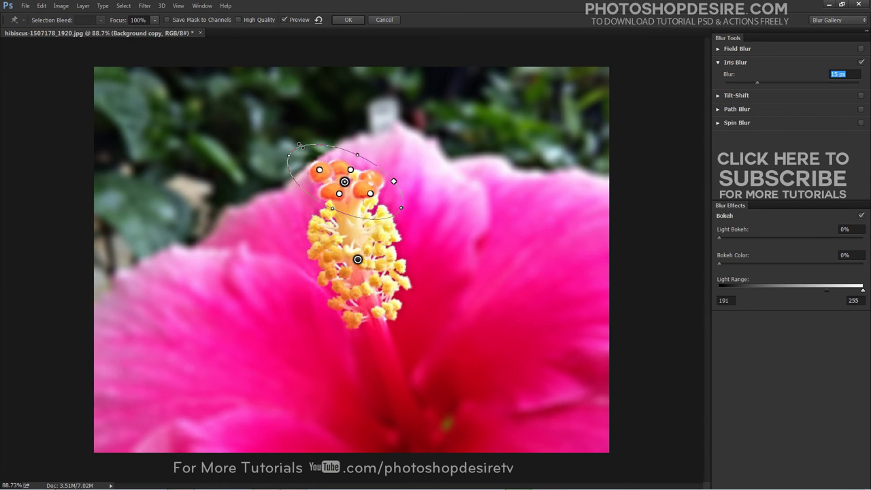
drag(339, 193, 338, 204)
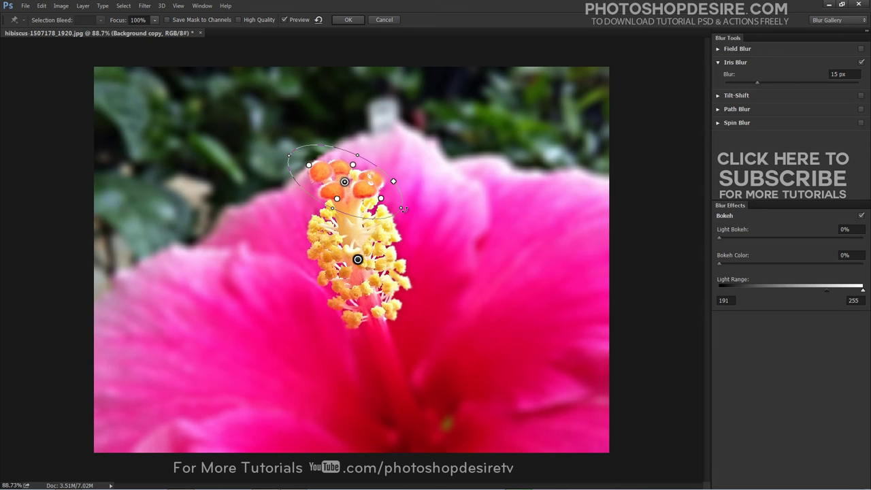
drag(404, 209, 399, 186)
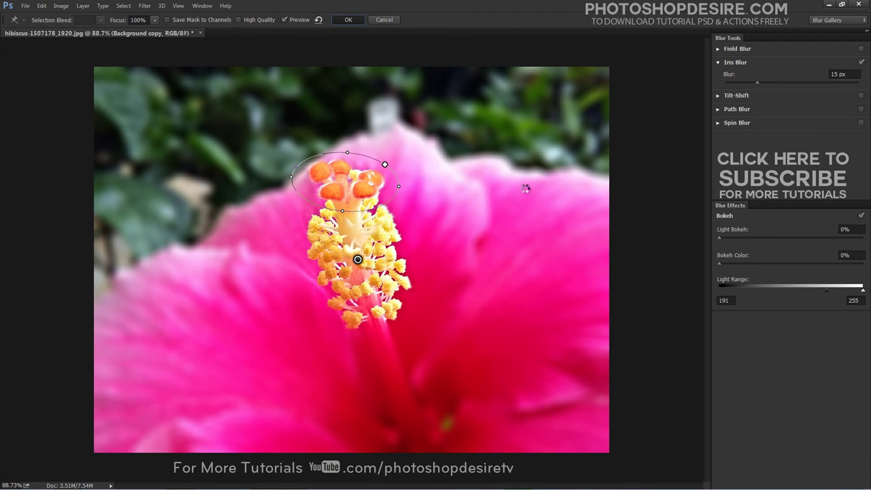
- Commit the revised Iris Blur and toggle Background copy off and on to compare
key(Return)
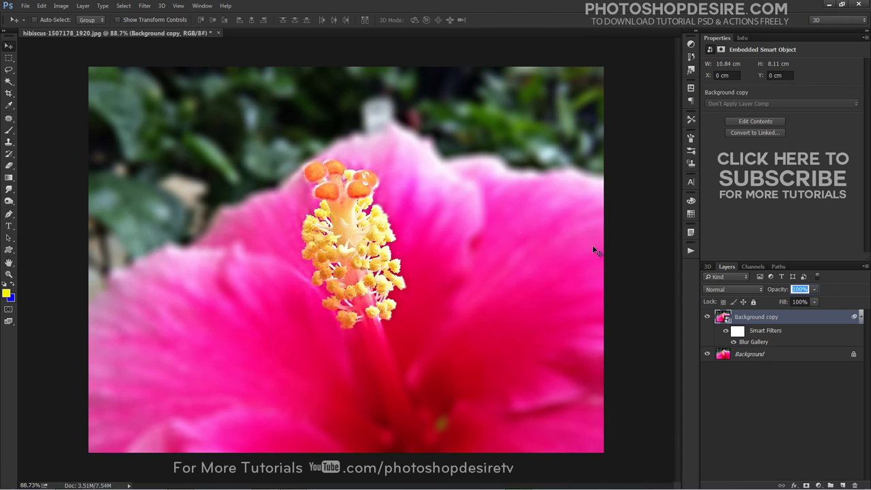
click(707, 318)
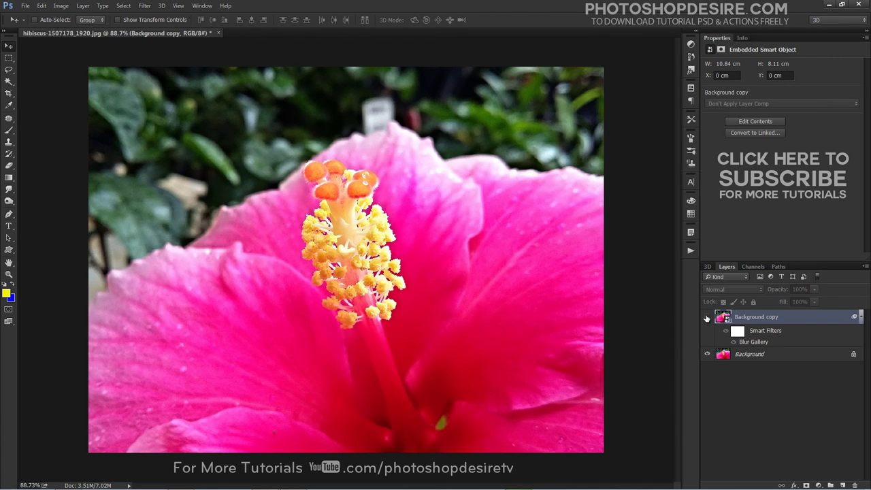
click(707, 318)
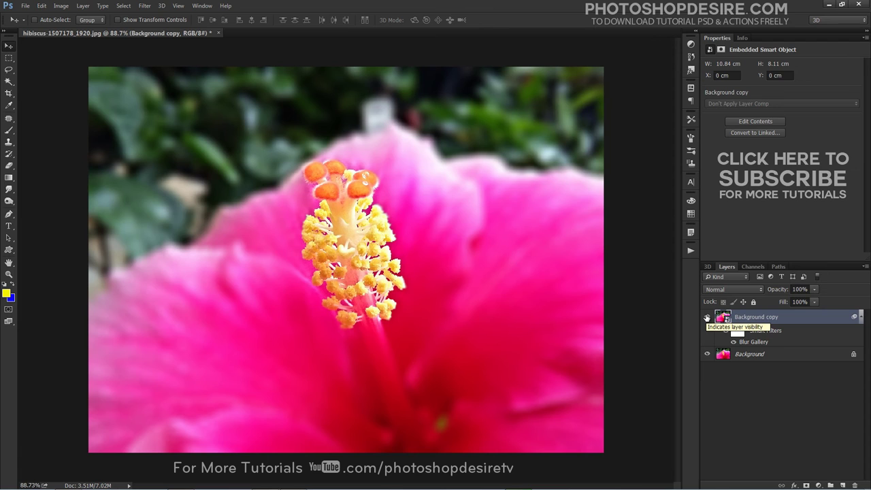